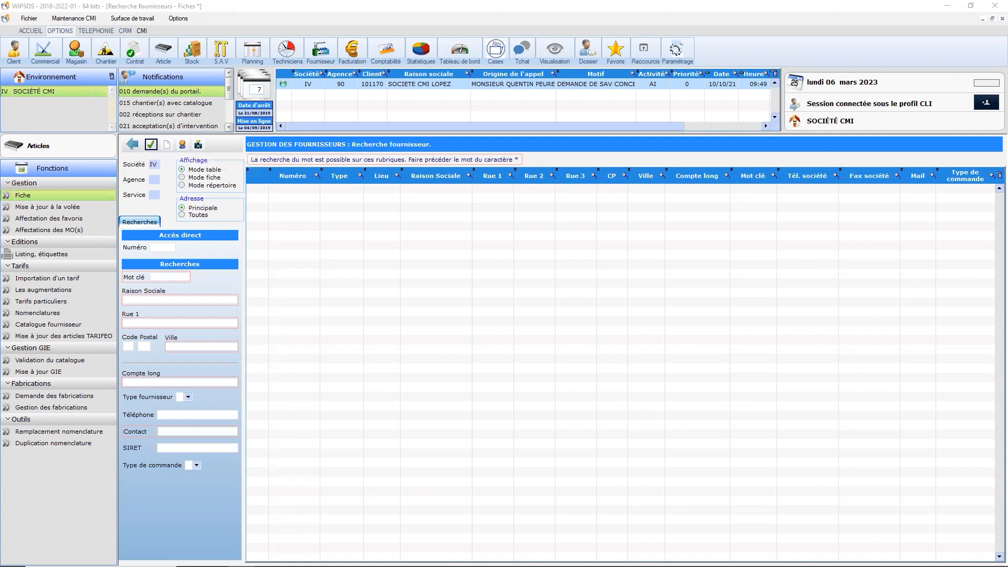
Switch to the Excel workbook import article tuto.xlsx and examine the supplier reference, price and two article rows prepared for import
key("alt+Tab")
left_click(725, 201)
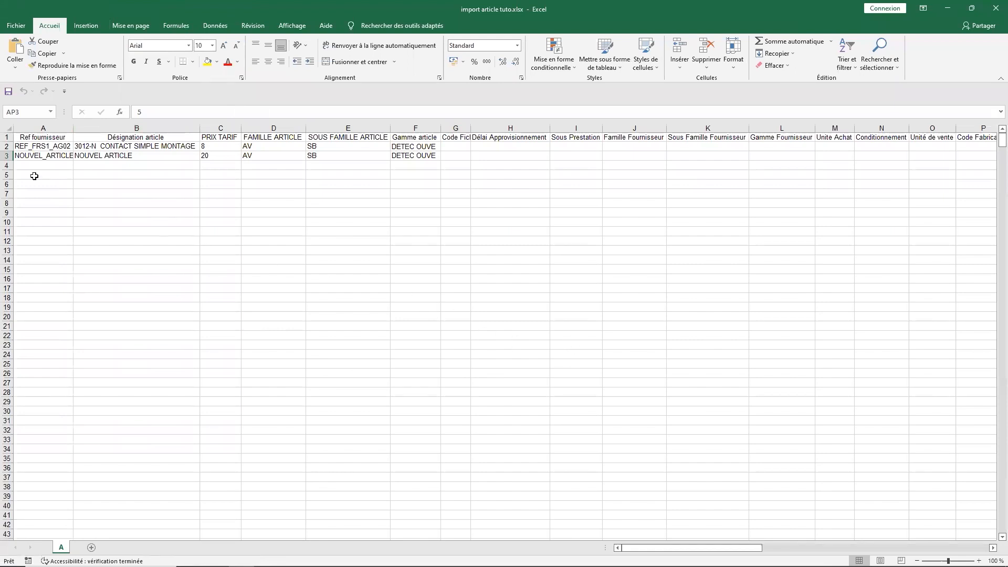
left_click(49, 147)
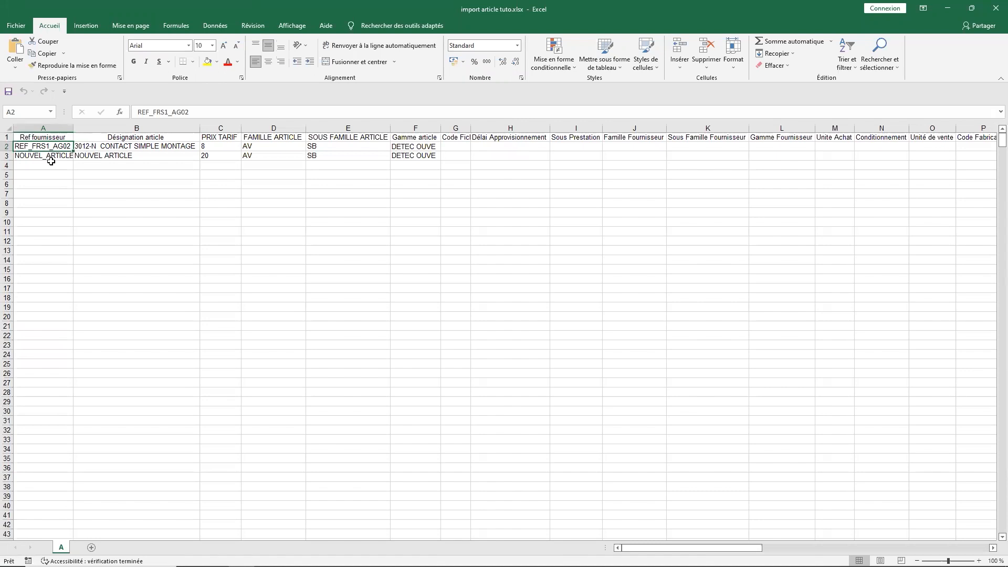
left_click(217, 149)
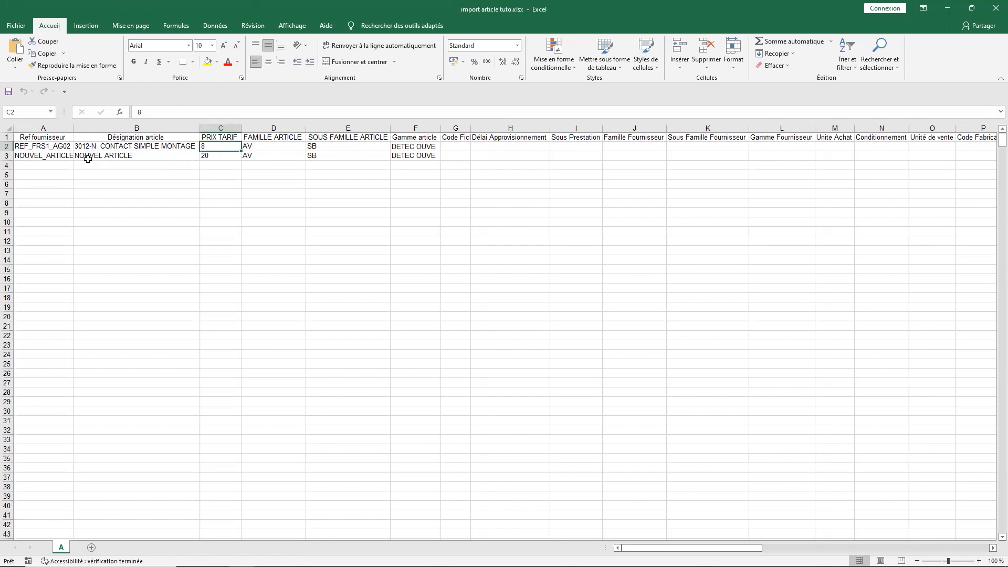
left_click(7, 147)
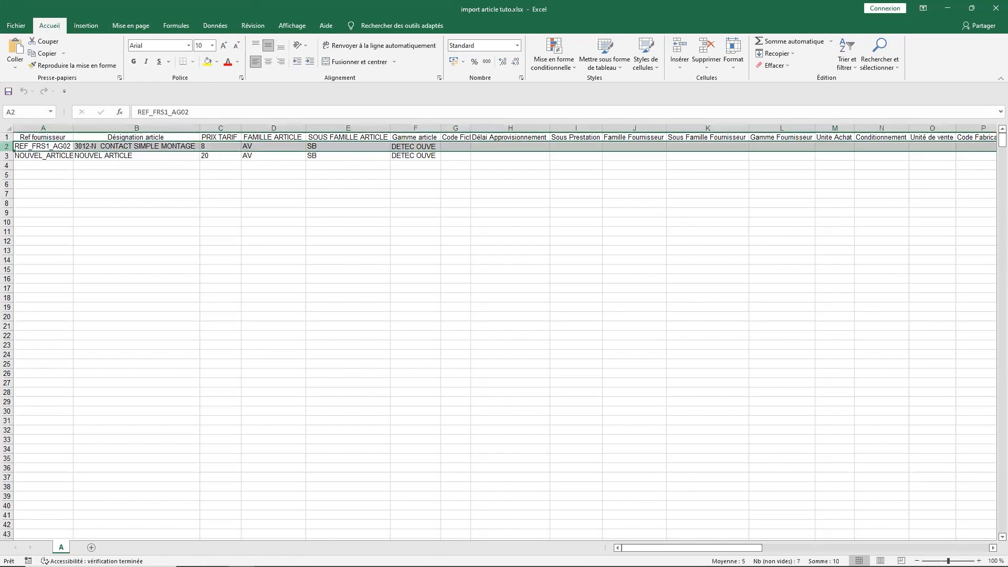
left_click(8, 156)
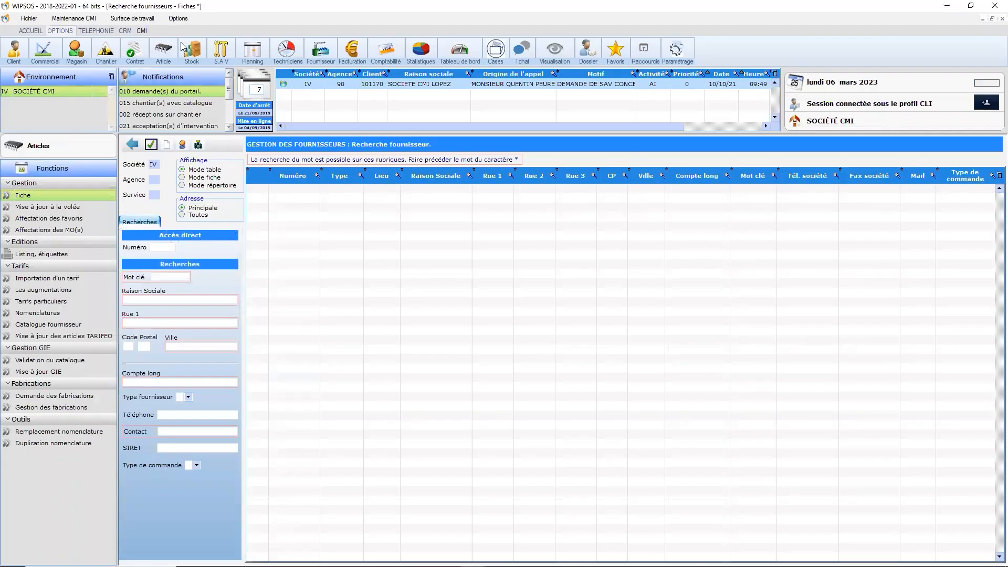
Switch back to WIPSOS, open the tariff import function and enter the supplier's number
left_click(73, 278)
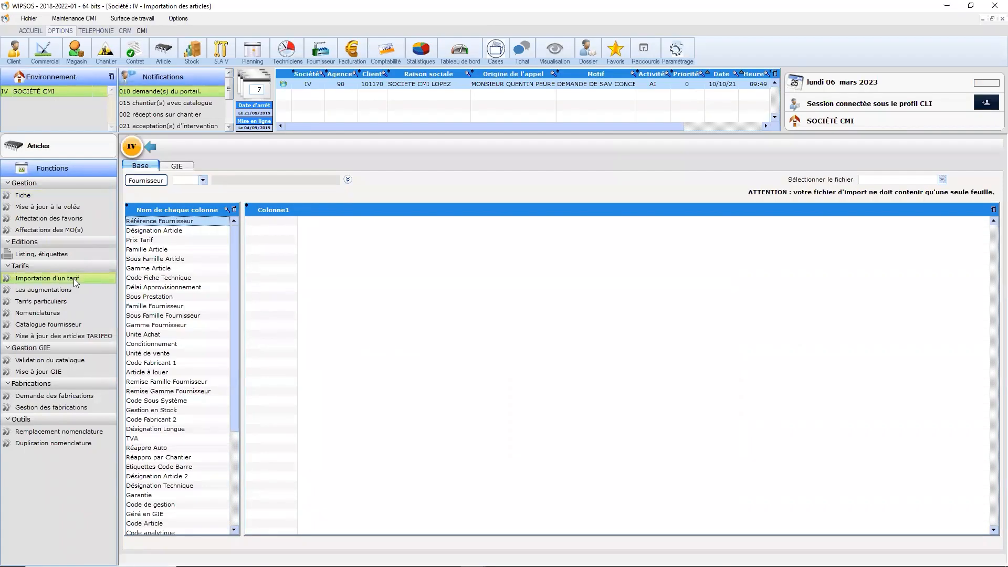
left_click(191, 181)
type("300")
key("Tab")
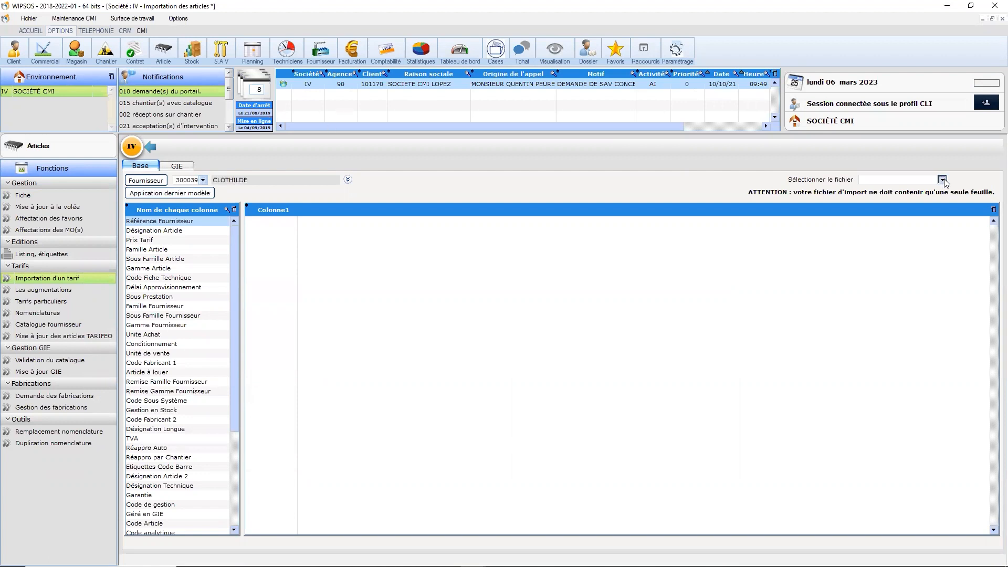
Load the Excel article import file into the tariff import
left_click(943, 180)
left_click(435, 275)
left_click(433, 294)
double_click(235, 231)
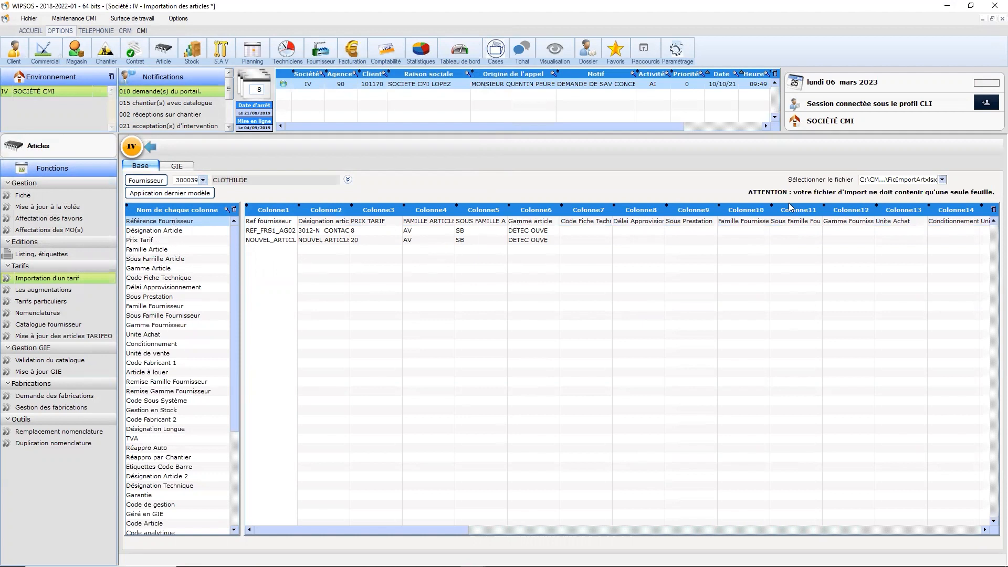
Map Référence Fournisseur, Désignation Article, Prix Tarif, Famille Article, Sous Famille Article and Gamme Article to columns 1 to 6 of the file
left_click_drag(189, 221, 274, 227)
left_click_drag(187, 223, 313, 236)
left_click_drag(196, 221, 427, 242)
left_click_drag(195, 228, 490, 252)
left_click_drag(168, 218, 492, 236)
left_click_drag(169, 227, 525, 239)
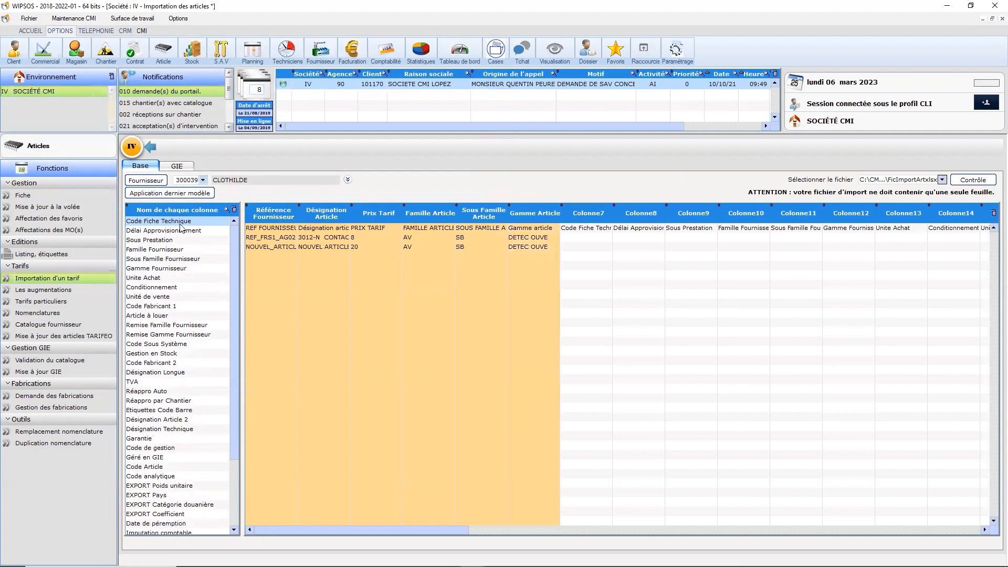
Map the Ecotaxe field to column 42 of the import file
left_click_drag(364, 530, 881, 531)
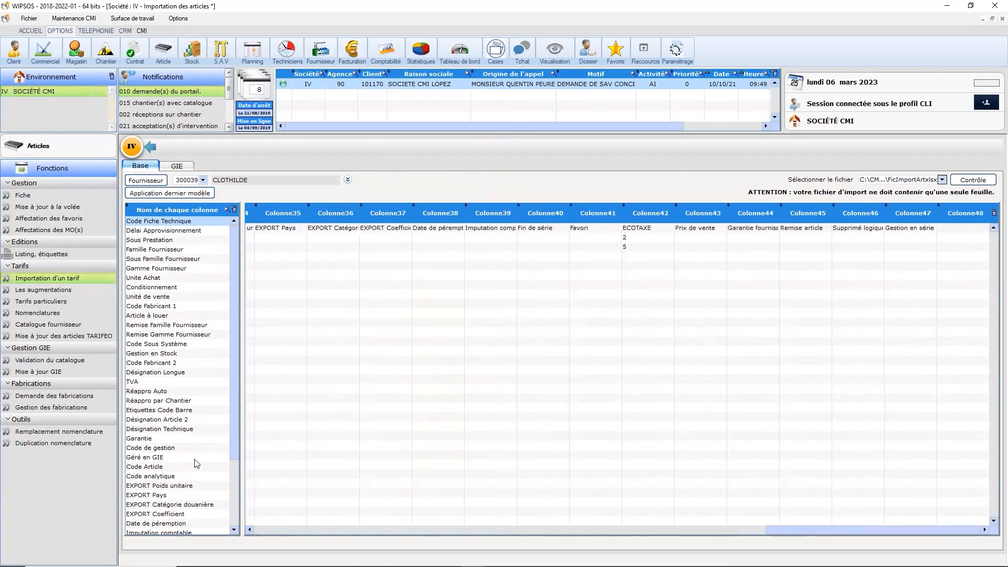
scroll(196, 463, "down", 3)
left_click_drag(151, 474, 656, 256)
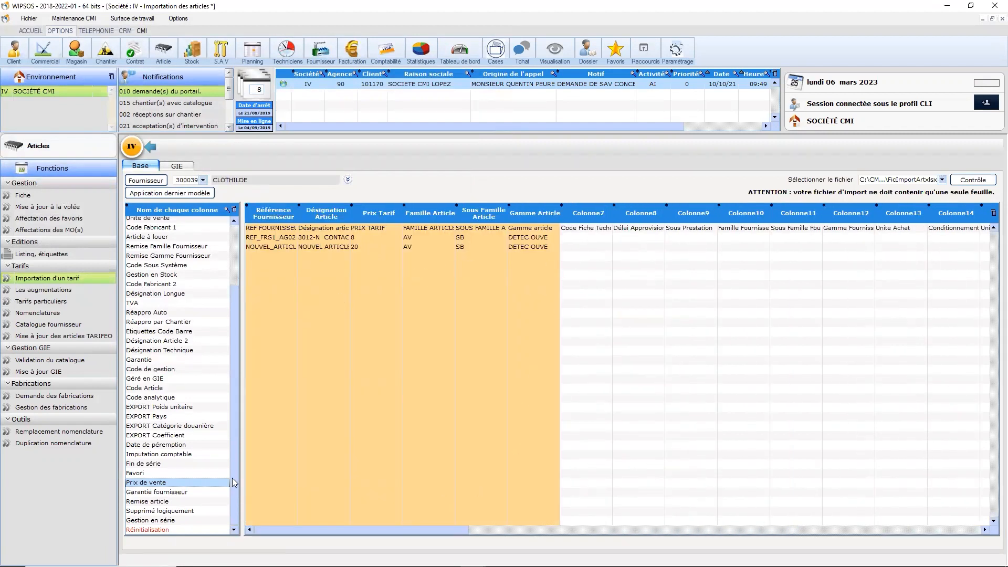
mouse_move(233, 455)
left_mouse_down()
mouse_move(222, 326)
mouse_move(229, 446)
mouse_move(228, 437)
left_mouse_up()
left_click_drag(235, 338, 238, 263)
Run the import control, examine which supplier references are recognised, and close the control window
left_click(959, 182)
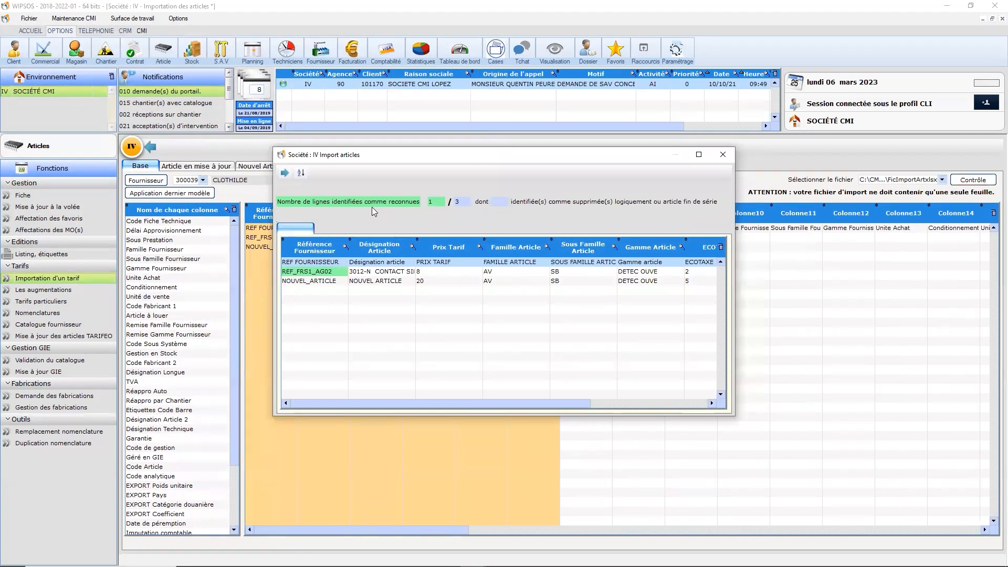
left_click(437, 203)
left_click(308, 272)
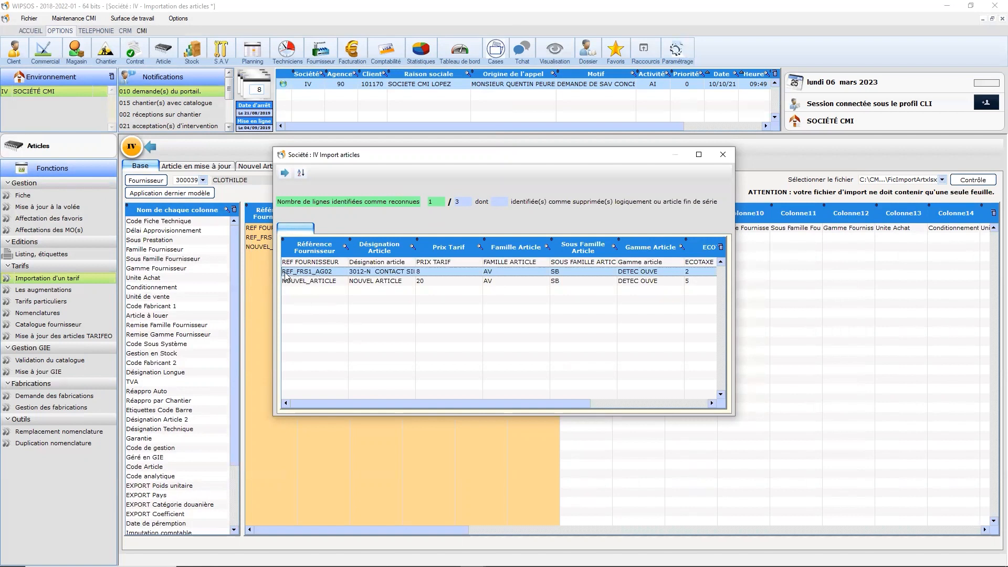
left_click(305, 263)
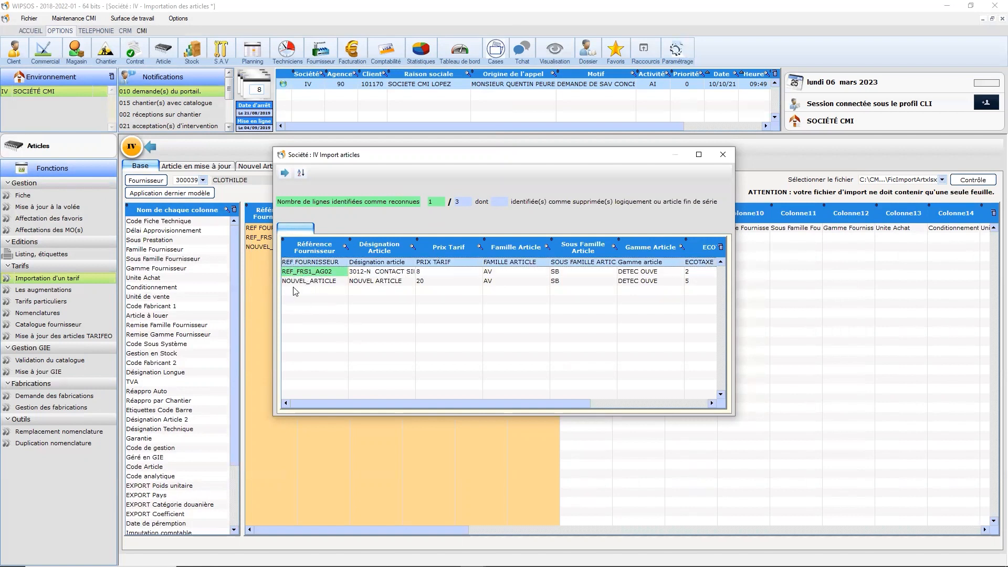
left_click(317, 281)
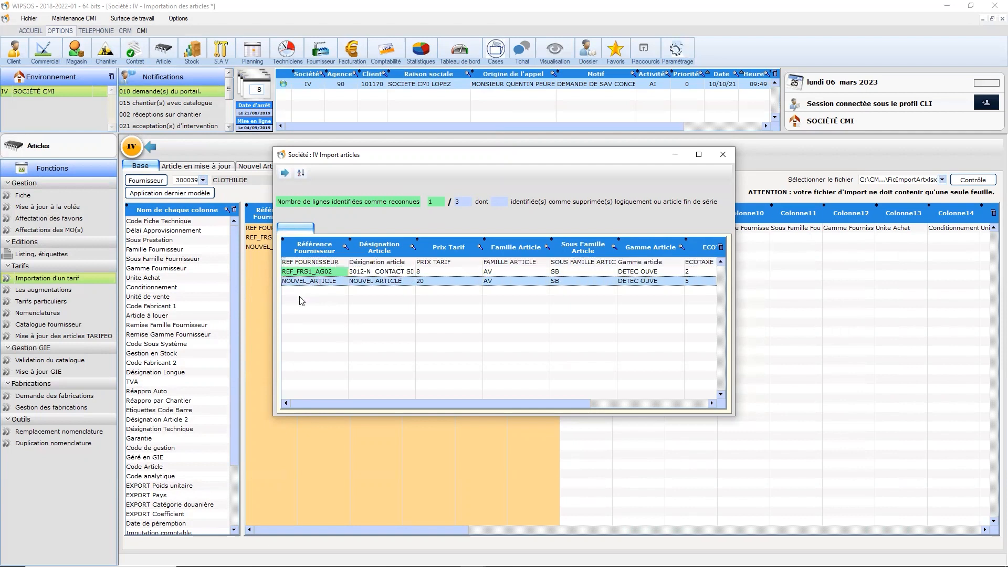
left_click(284, 172)
Exclude the header line REF FOURNISSEUR from the import and run the control again
right_click(266, 231)
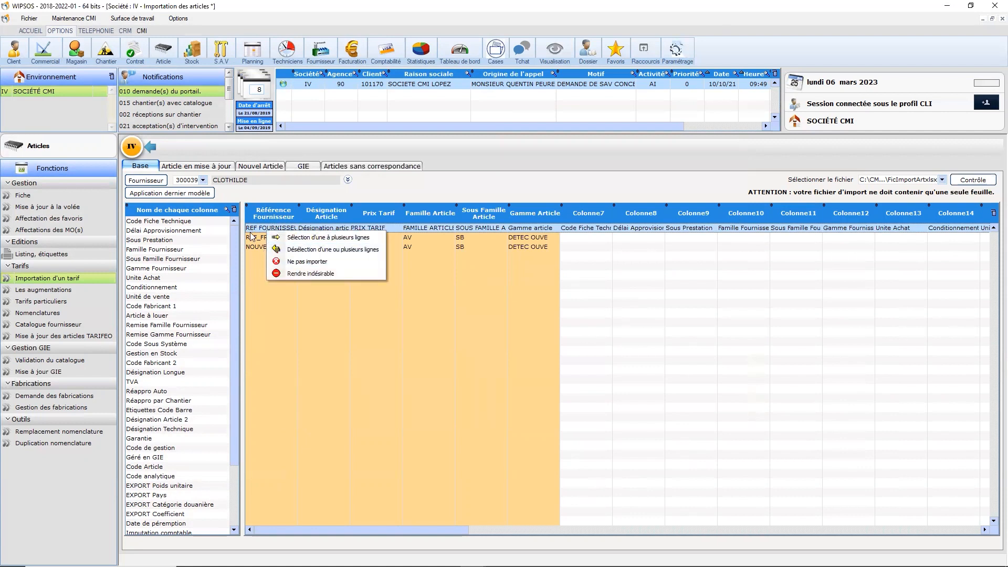
left_click(300, 262)
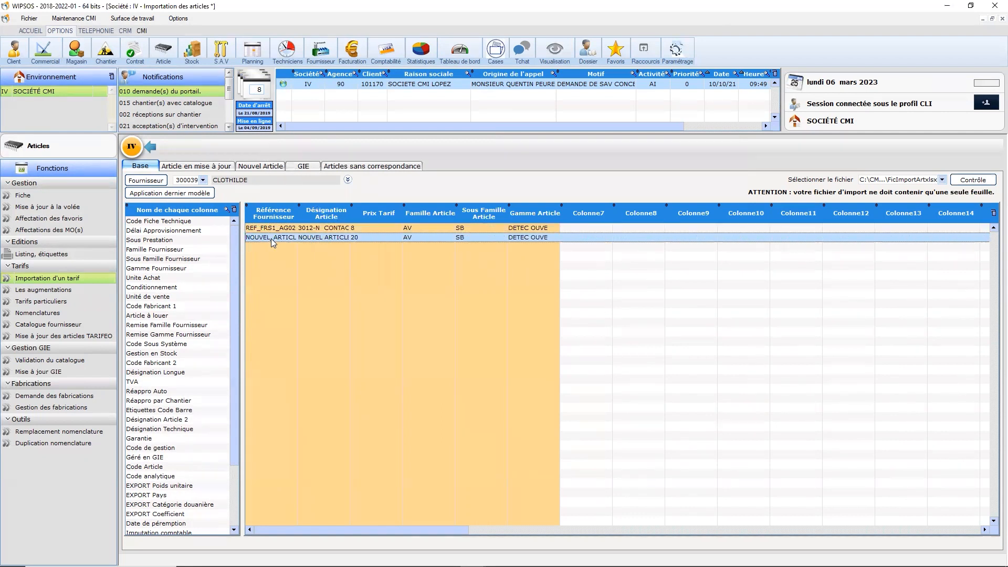
left_click(972, 180)
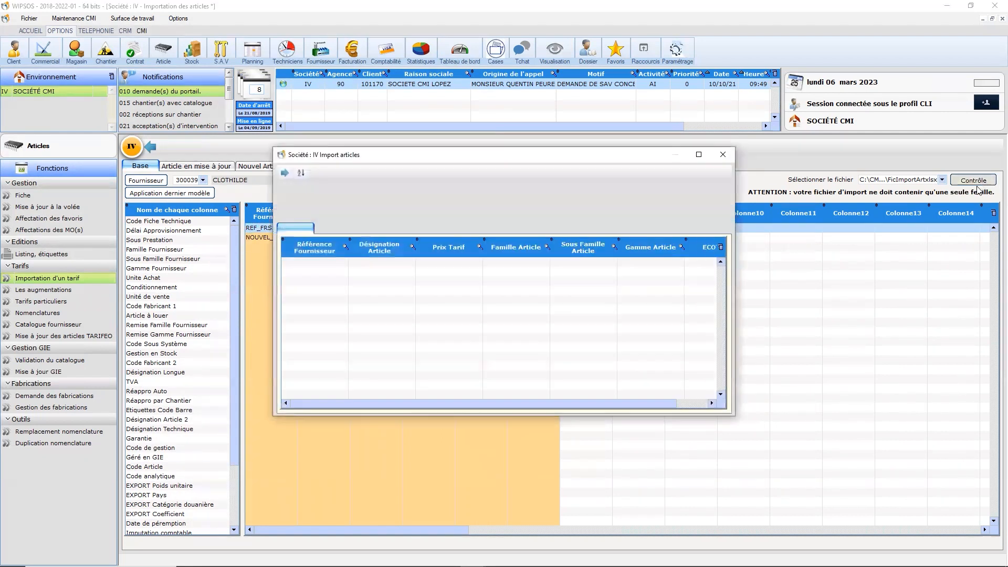
left_click(288, 175)
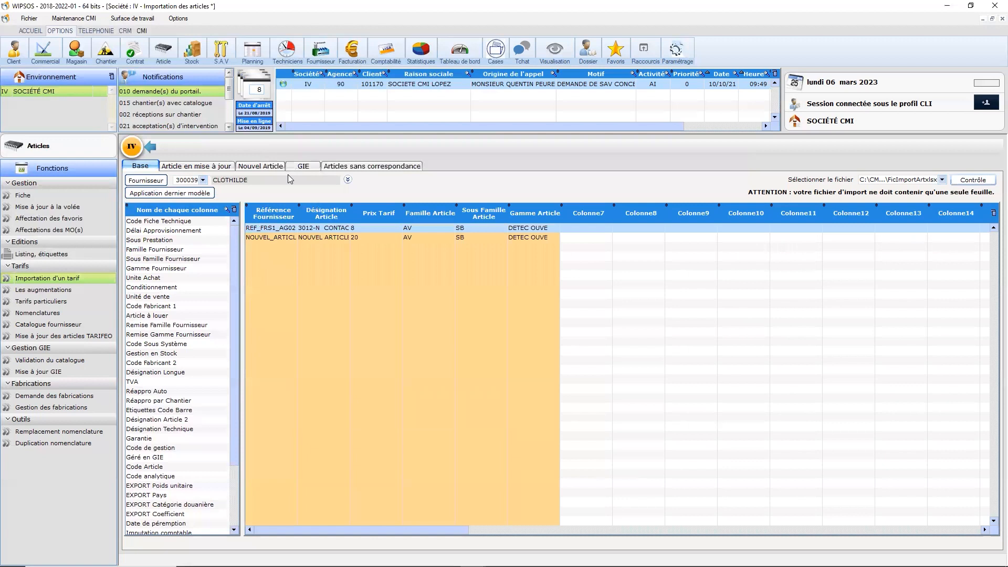
Review the REF_FRS1_AG02 line among the articles being updated and choose the update mode without the designation
left_click(214, 167)
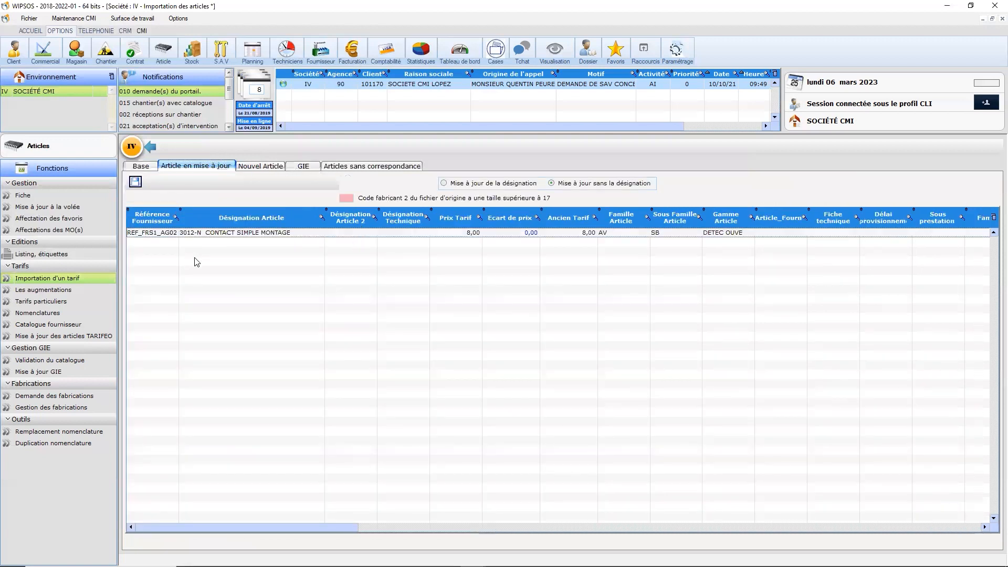
double_click(150, 233)
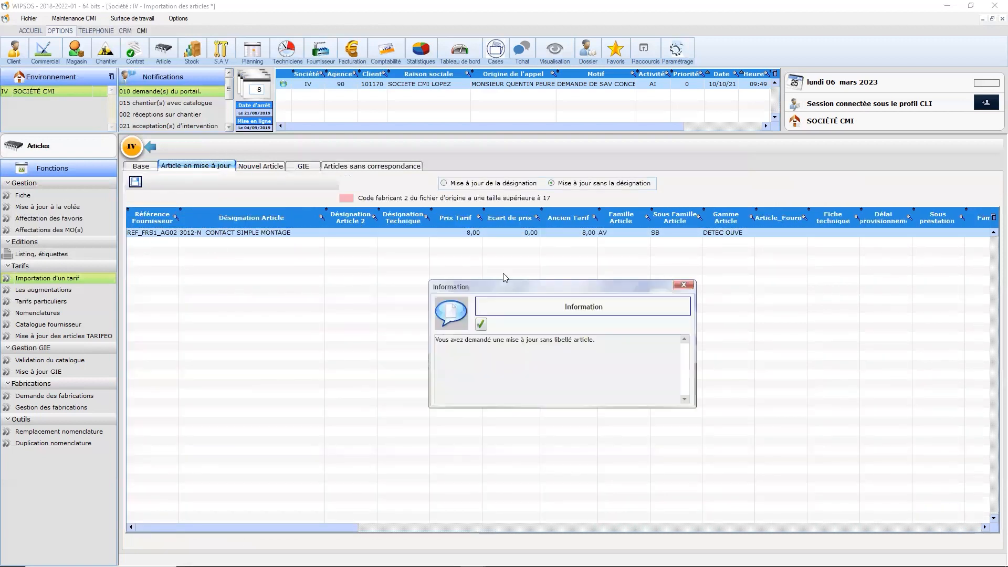
left_click(481, 325)
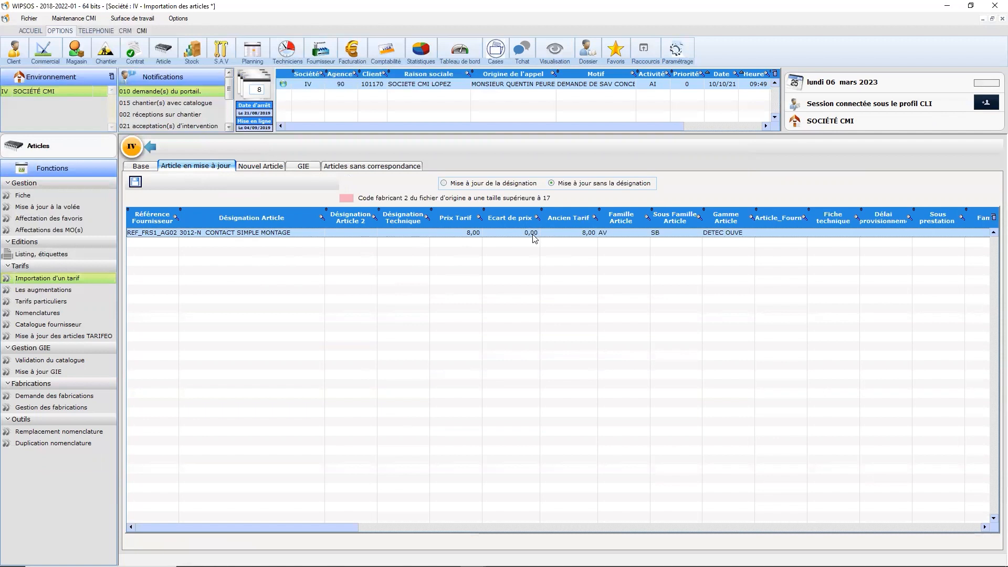
left_click(447, 185)
left_click(561, 182)
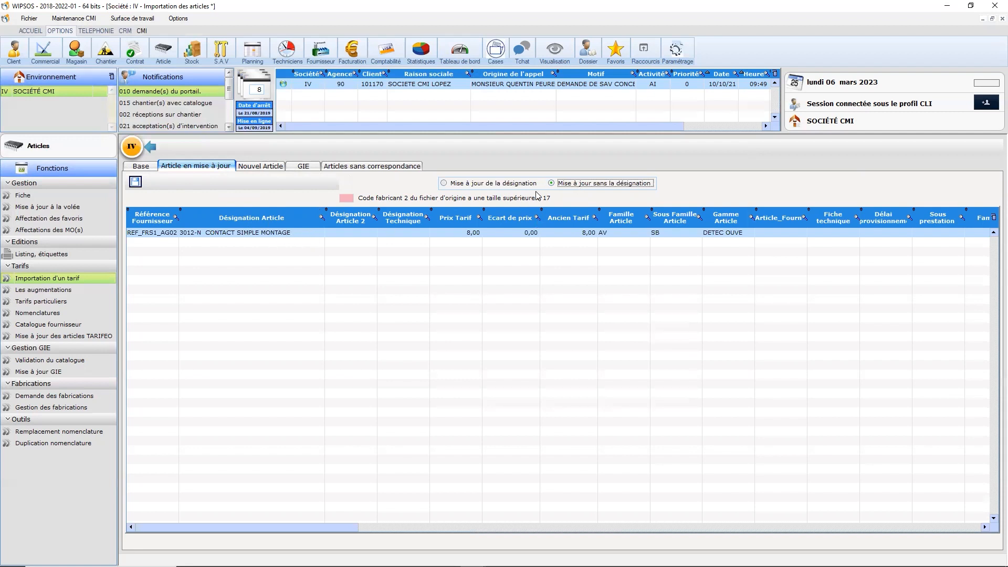
Select all lines of the new articles, assign Code TVA 1_20% to them and save the new articles
left_click(272, 168)
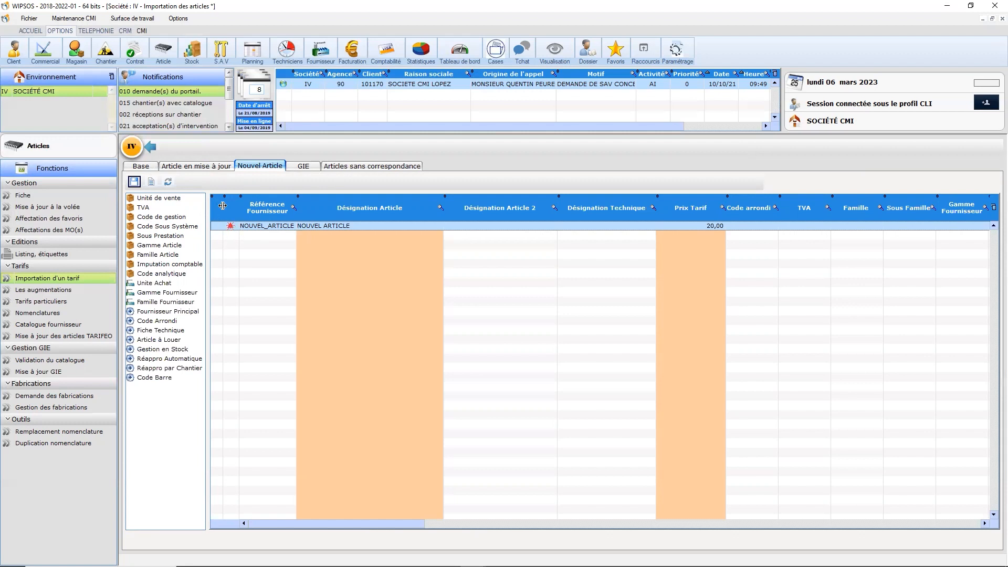
right_click(223, 226)
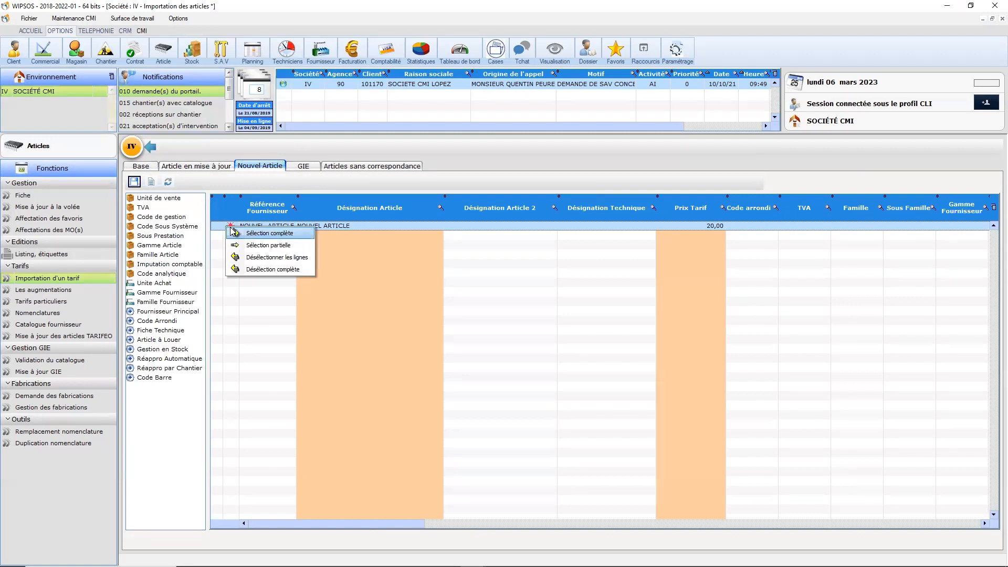
left_click(248, 233)
left_click(143, 208)
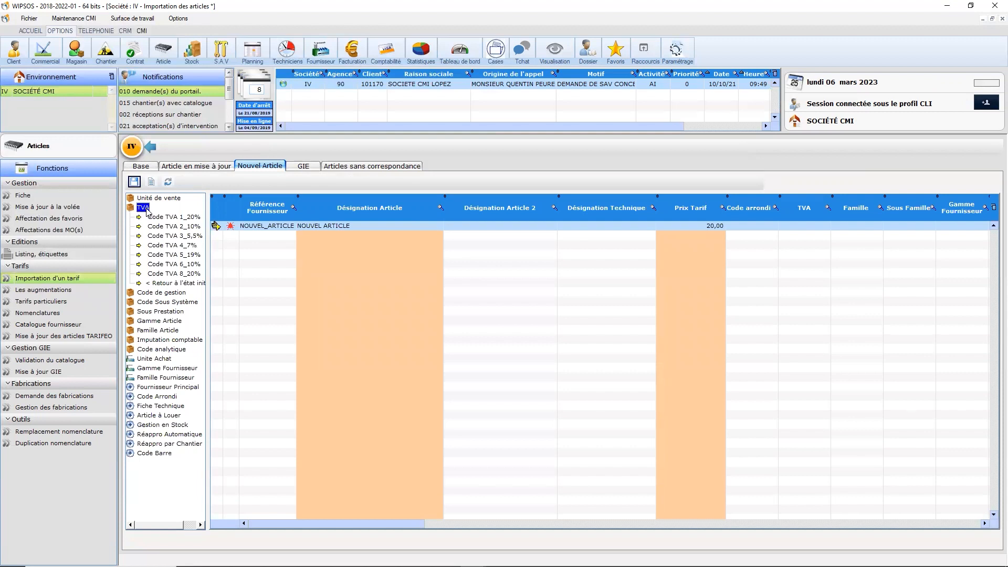
mouse_move(179, 217)
left_mouse_down()
mouse_move(362, 227)
mouse_move(328, 230)
left_mouse_up()
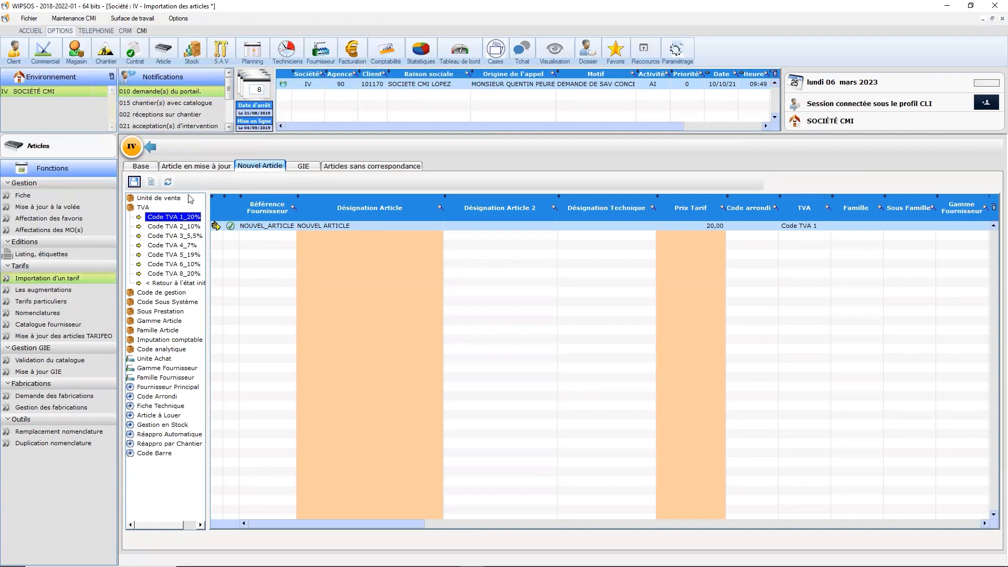
left_click(134, 183)
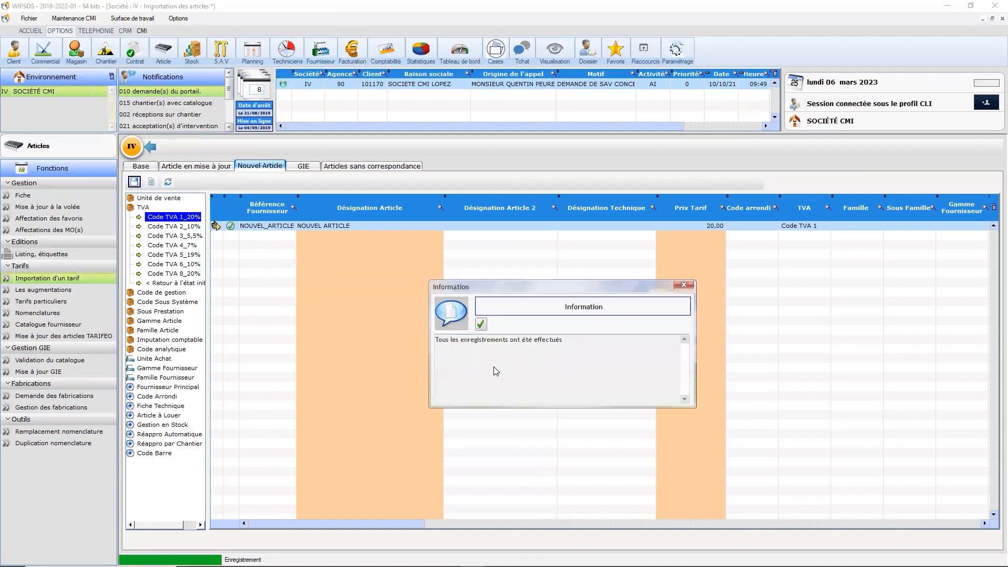
left_click(480, 324)
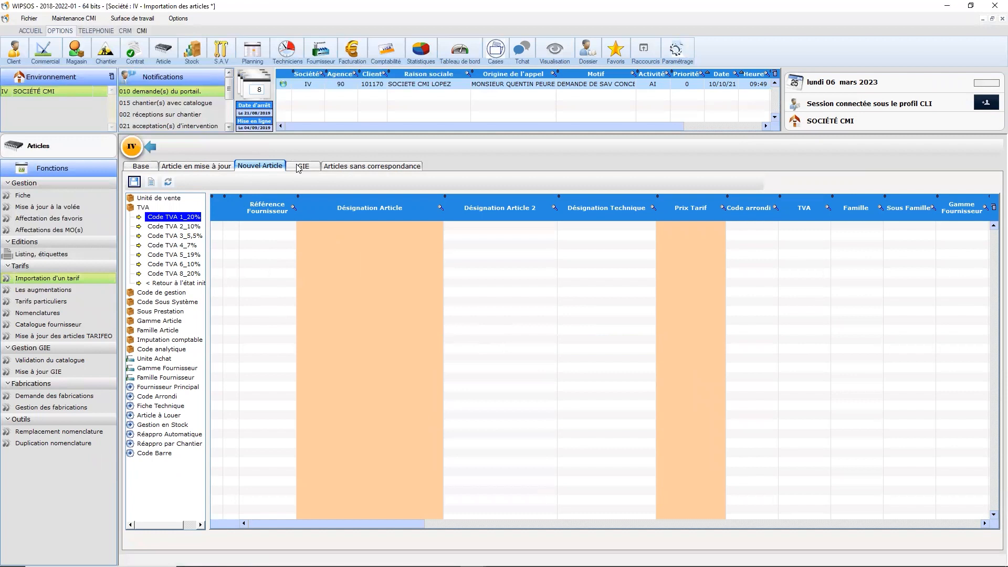
Open the supplier's record by its number and check the imported NOUVEL ARTICLE in its article list
left_click(328, 62)
left_click(29, 197)
type("300")
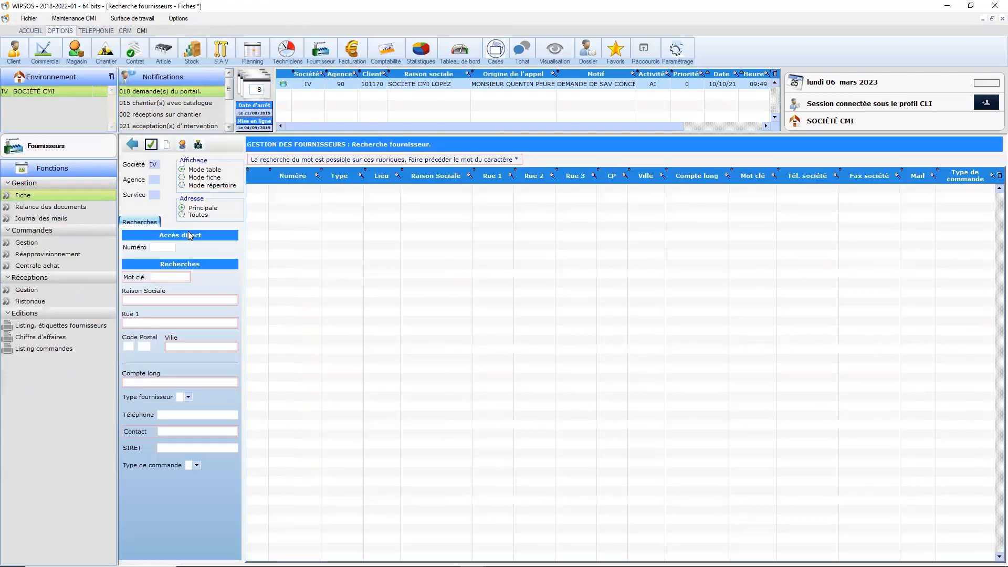
type("039")
key("Return")
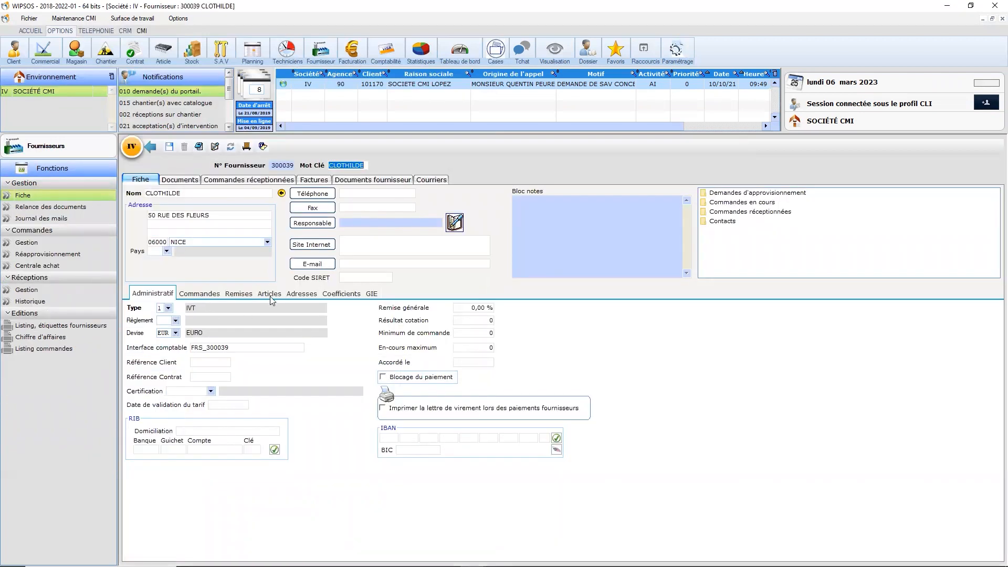
left_click(268, 295)
left_click(250, 353)
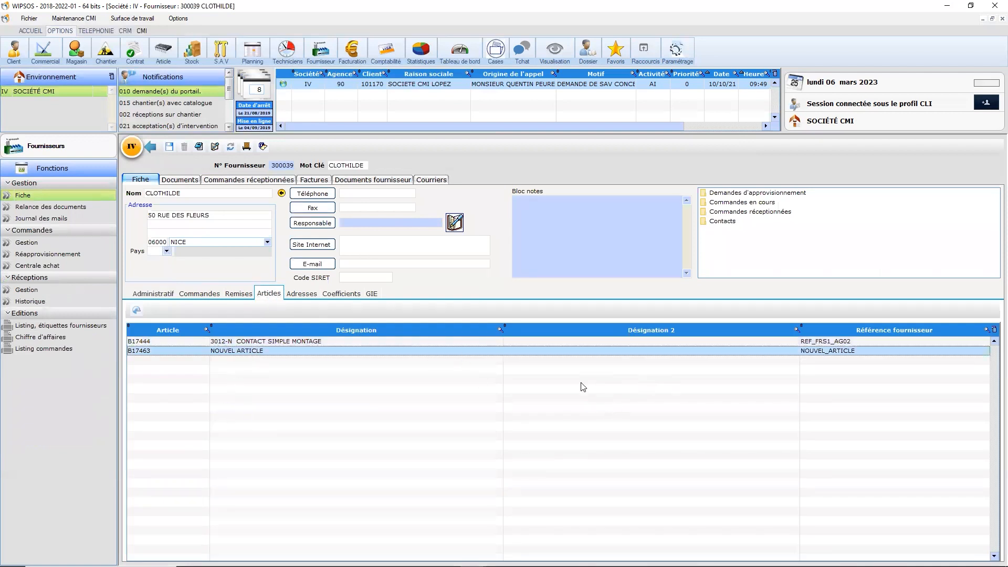
Search the article records for supplier reference NOUVEL_ARTICLE and open the matching article's record
left_click(163, 51)
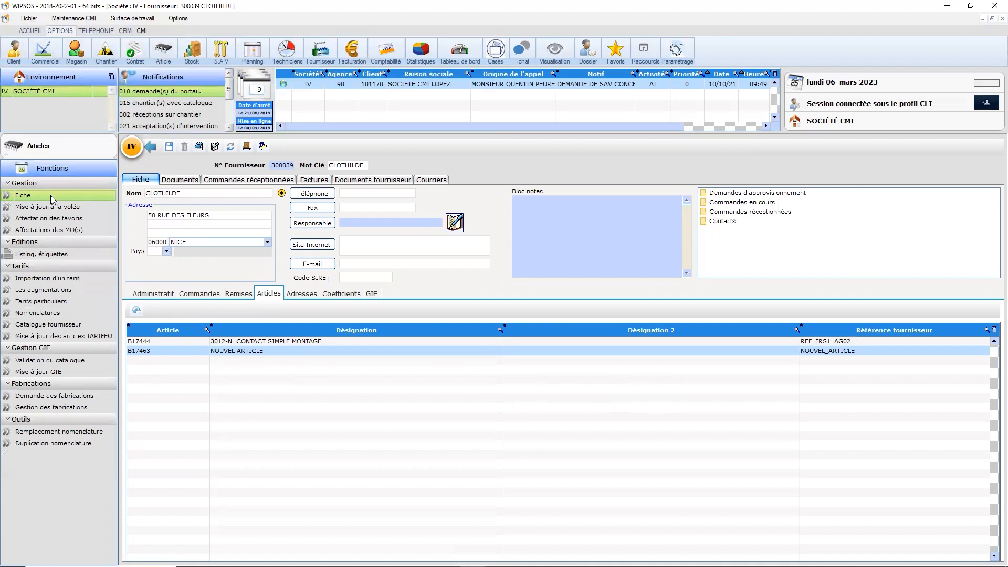
left_click(51, 195)
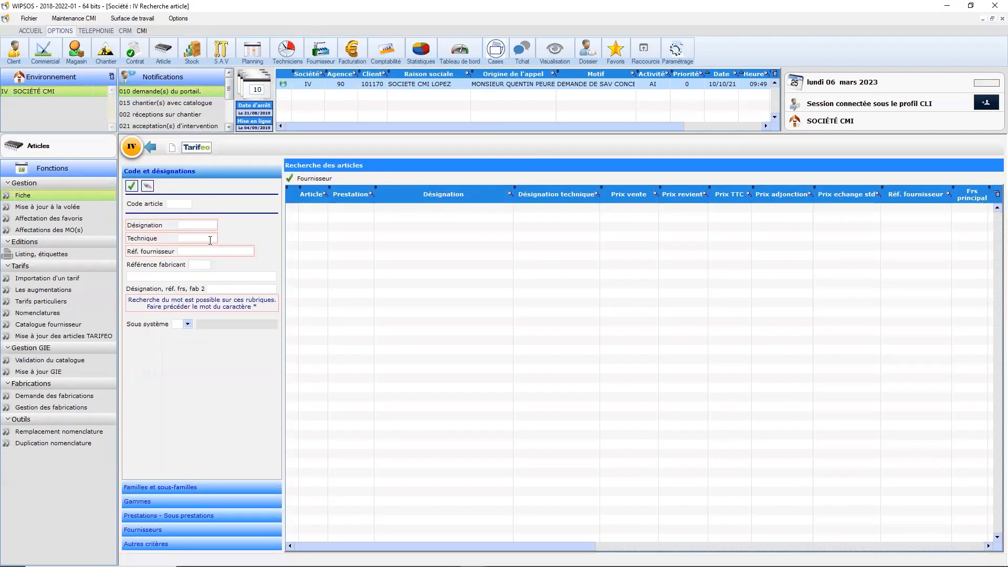
type("NOUVEL_ARTICLE")
key("Return")
left_click(382, 223)
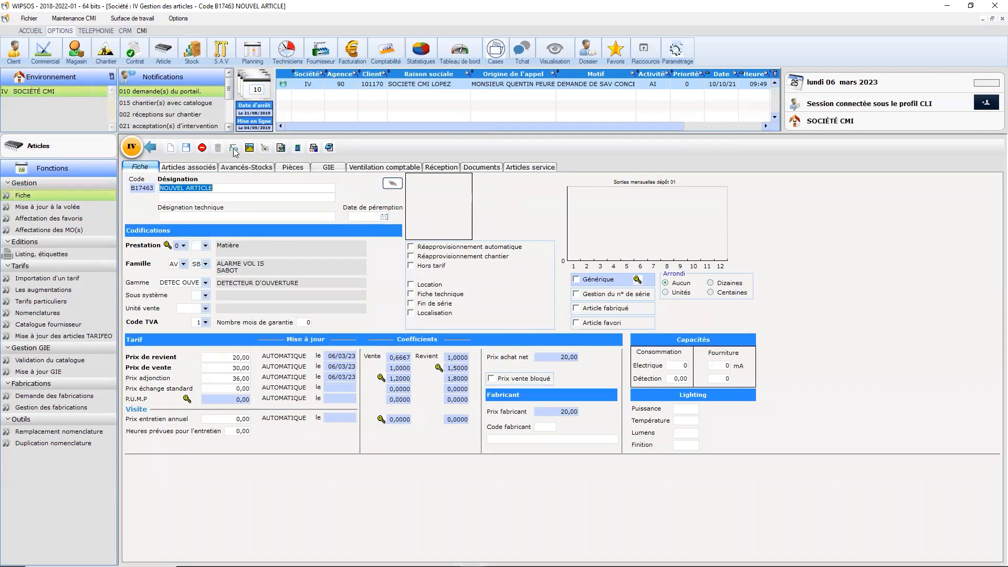
Review the supplier information, reference and prices recorded for NOUVEL ARTICLE, and return to the article's record
left_click(232, 148)
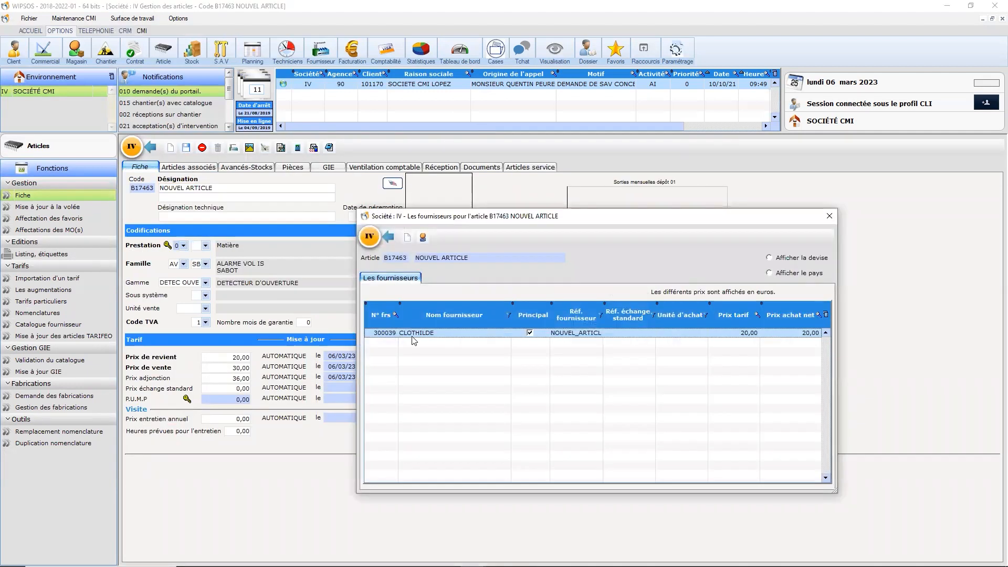
double_click(413, 337)
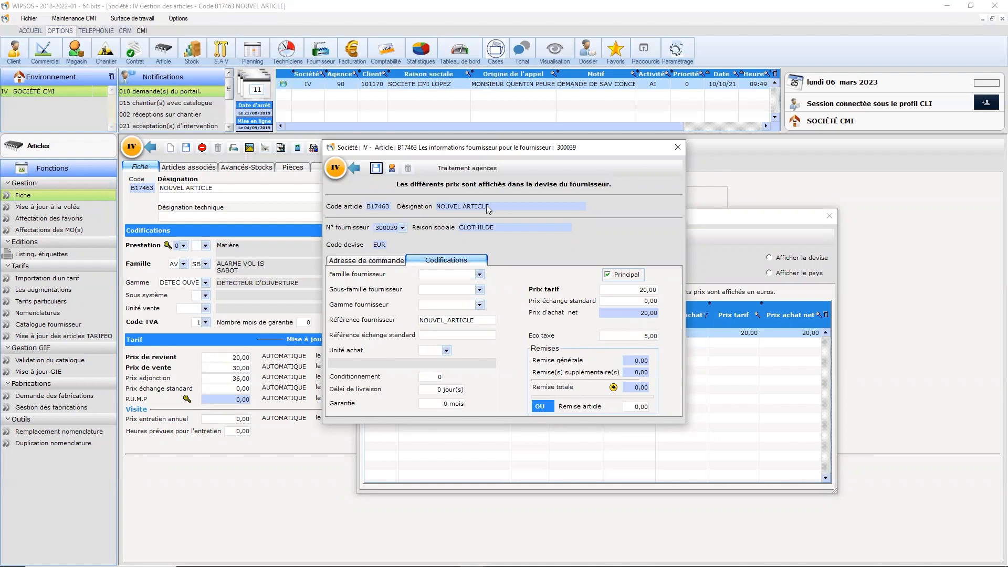
left_click(354, 168)
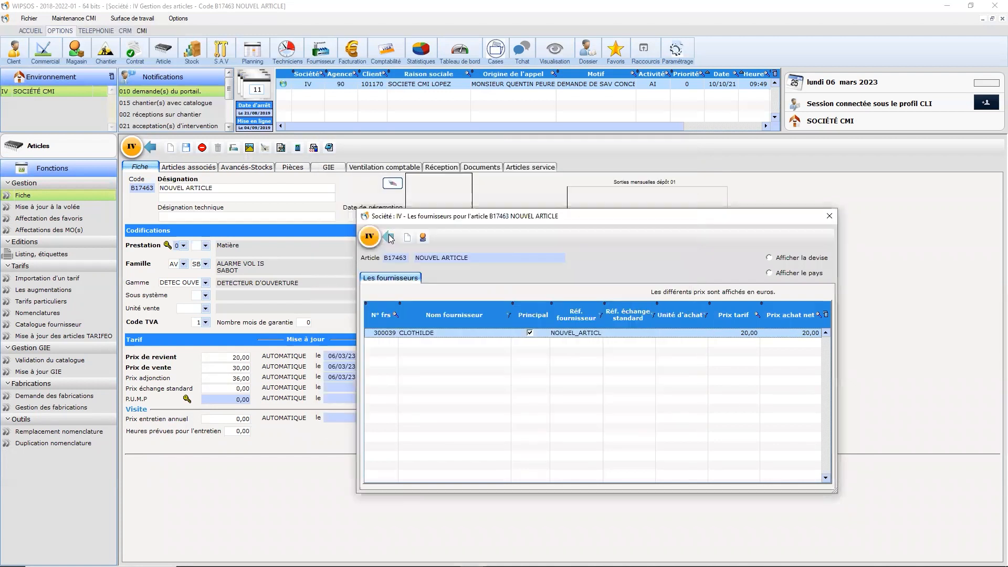
left_click(388, 237)
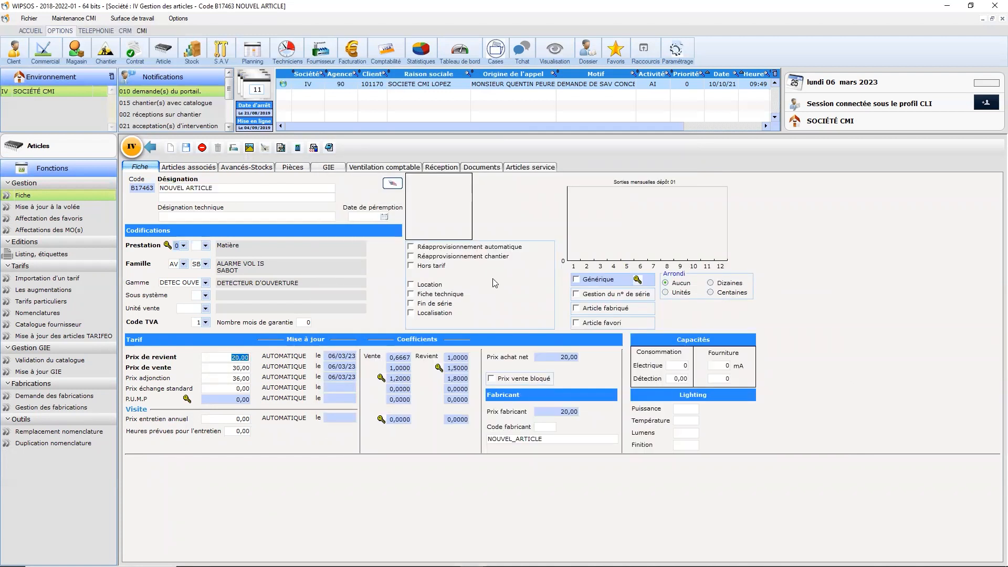
Open the Calcul automatique des tarifs setting for articles in the administrator parameters, within the Logiciel and Gestion groups
left_click(676, 52)
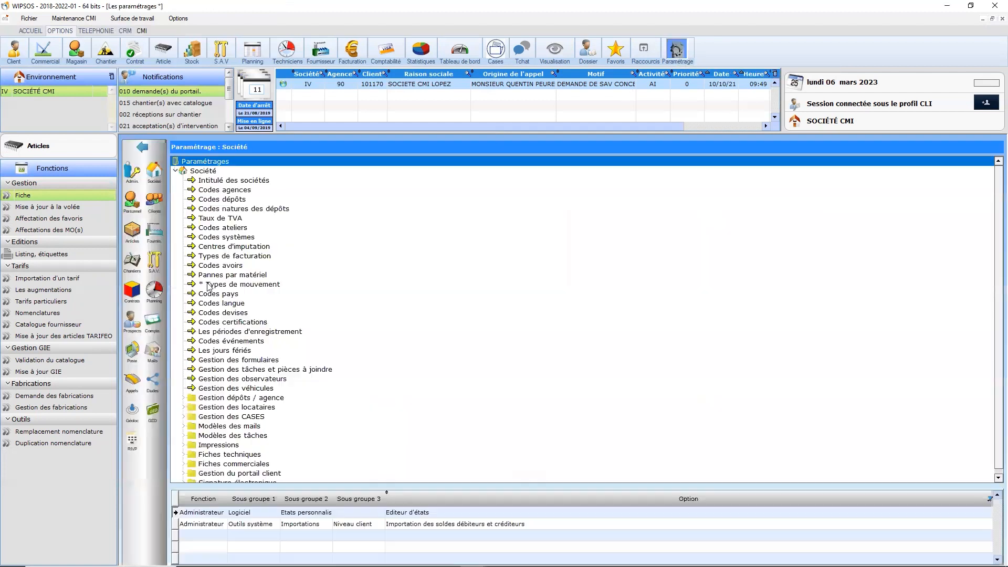
left_click(216, 322)
left_click(215, 351)
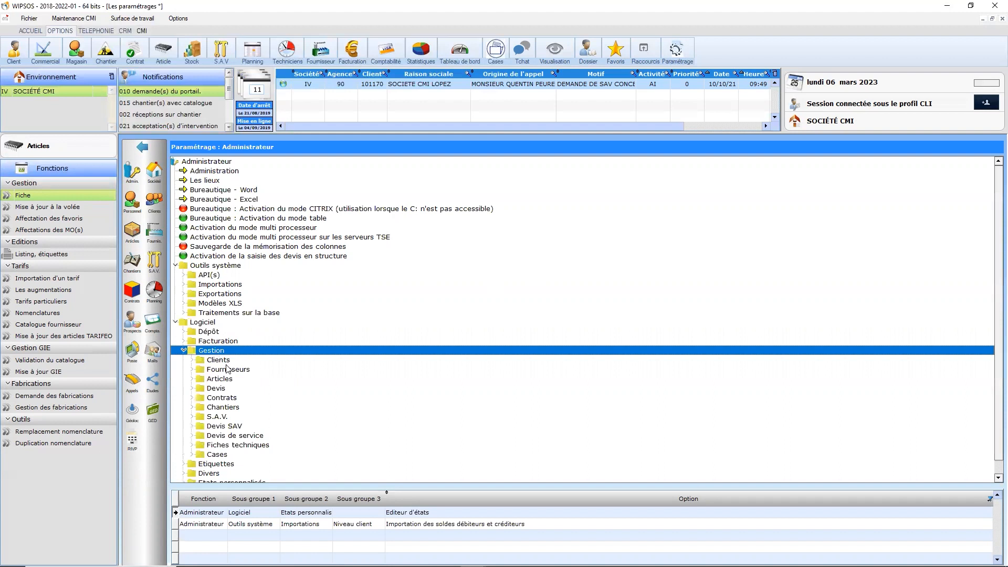
left_click(225, 380)
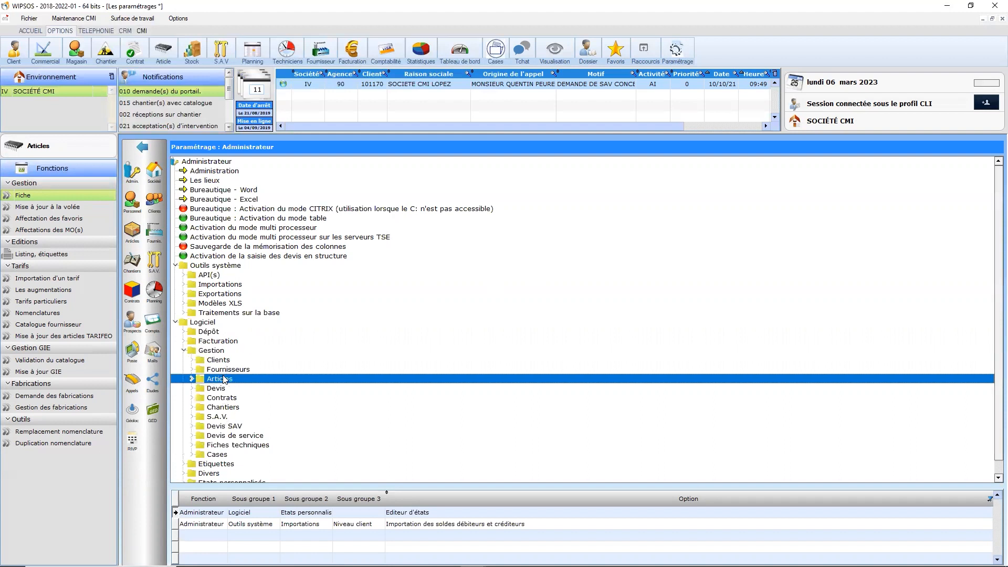
left_click(296, 430)
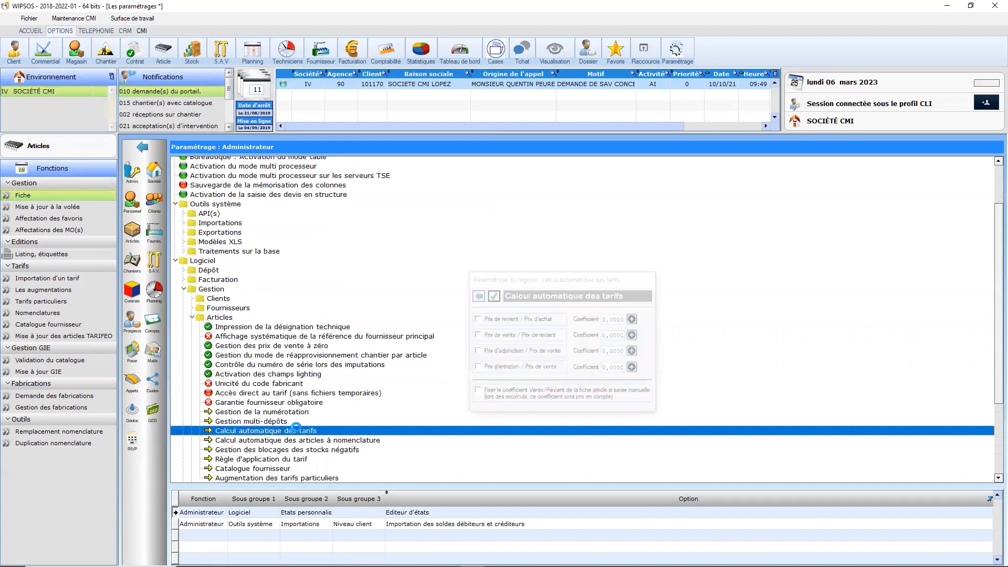
Check the coefficients for the cost, selling and adjonction prices, leave the settings unedited and return to the article search
left_click(612, 336)
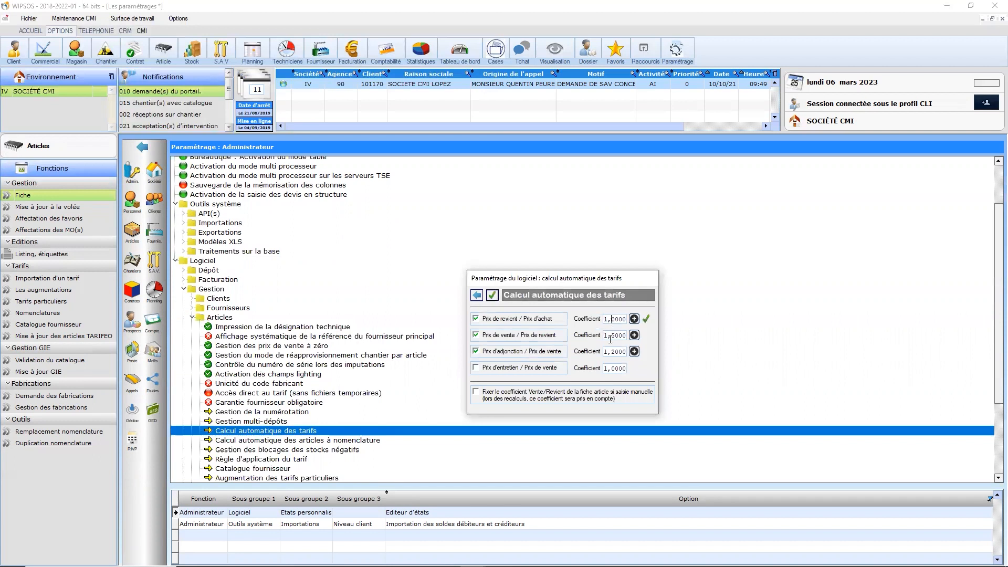
left_click(610, 352)
left_click(605, 337)
left_click(610, 320)
left_click(477, 296)
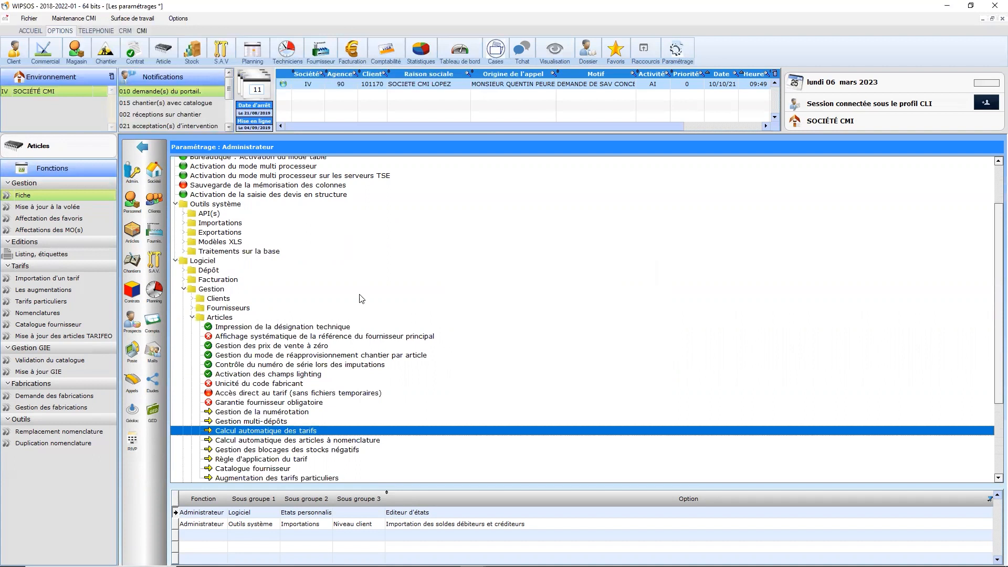
left_click(145, 148)
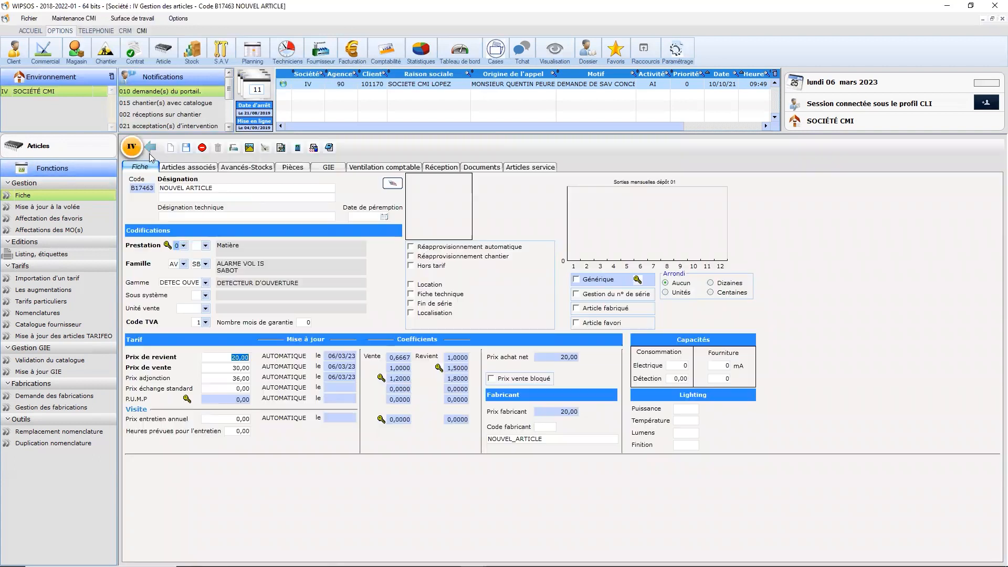
left_click(151, 148)
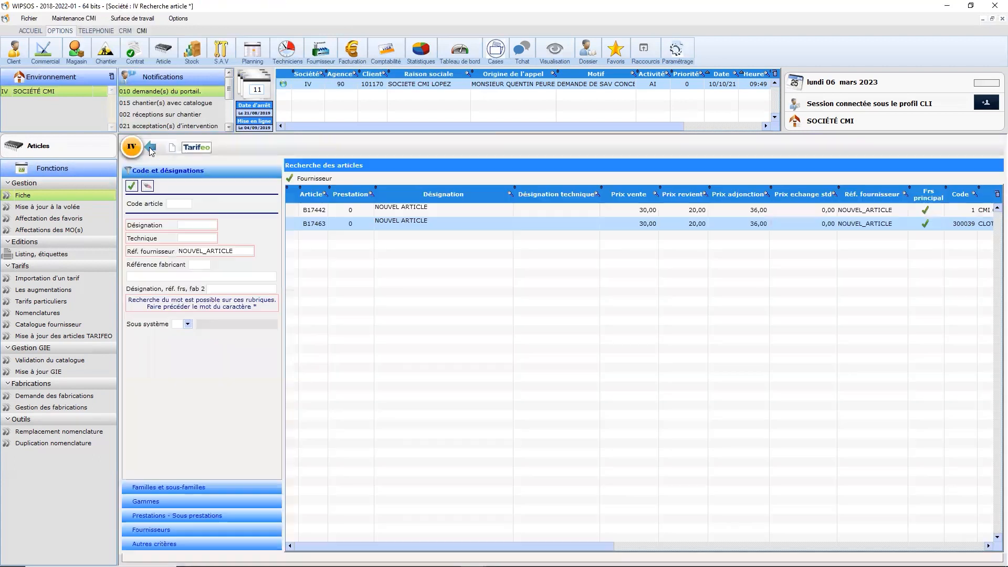